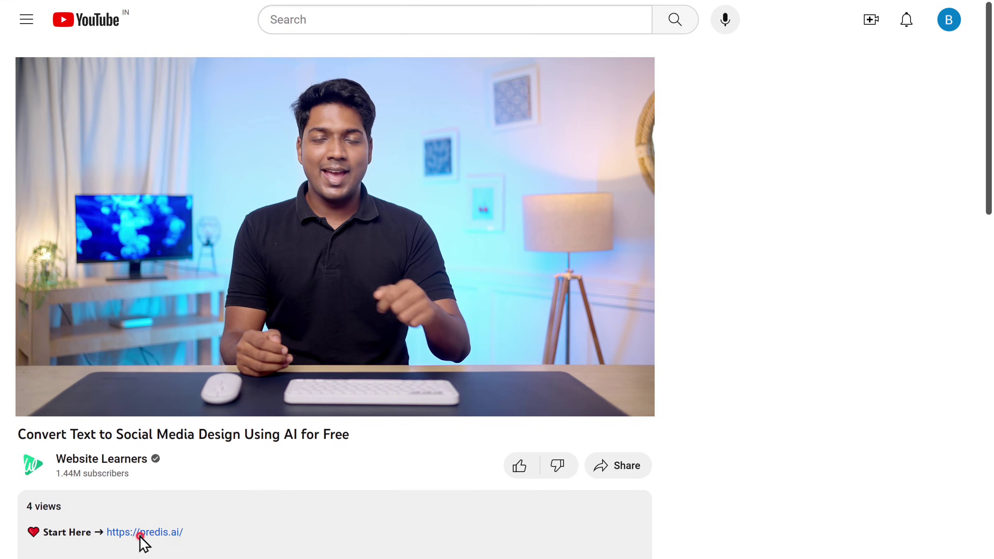
# Sign up for a free Predis.ai account using the existing Google account
pyautogui.click(141, 533)
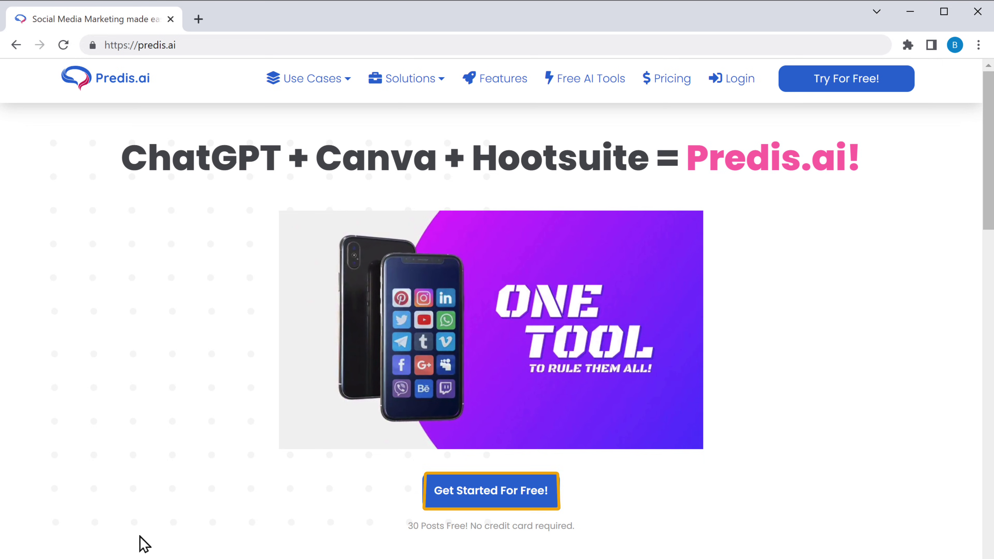
pyautogui.click(495, 496)
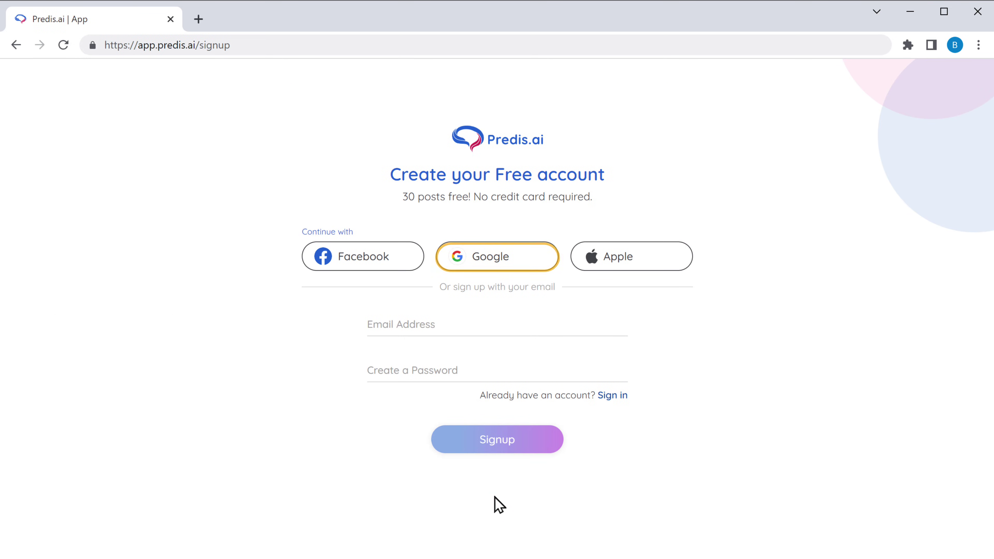
pyautogui.click(486, 262)
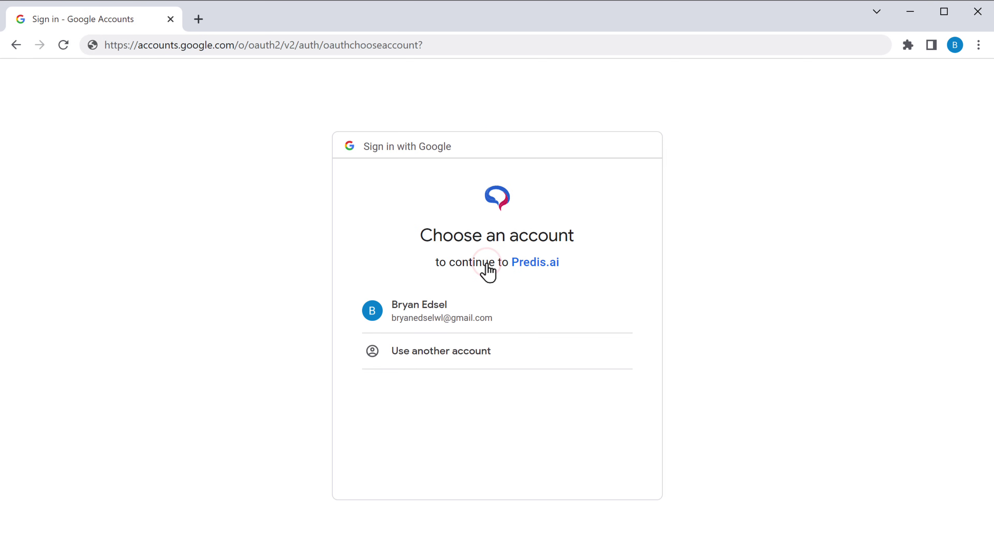
pyautogui.click(405, 327)
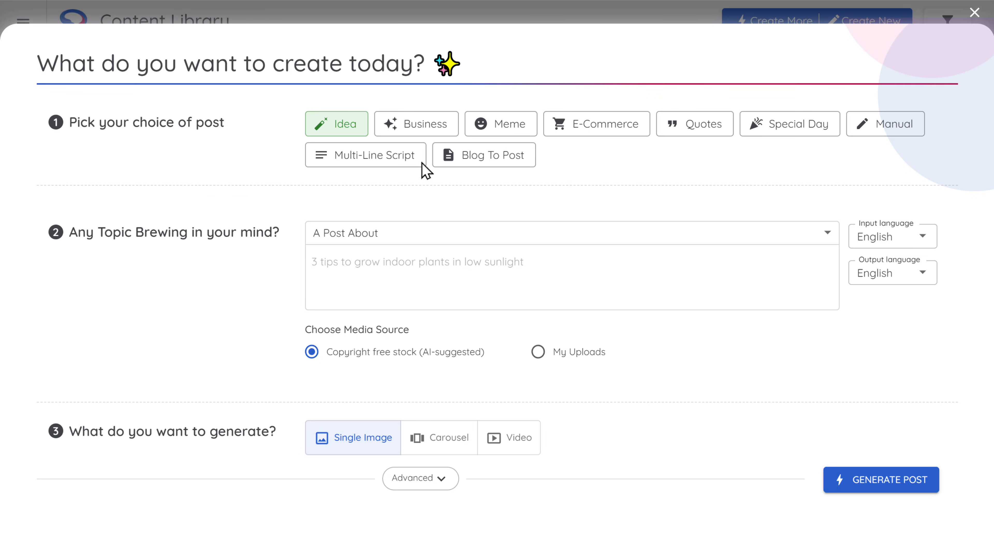
# Look over the Business, Meme and E-commerce post types, then return to Idea
pyautogui.click(429, 126)
pyautogui.click(509, 135)
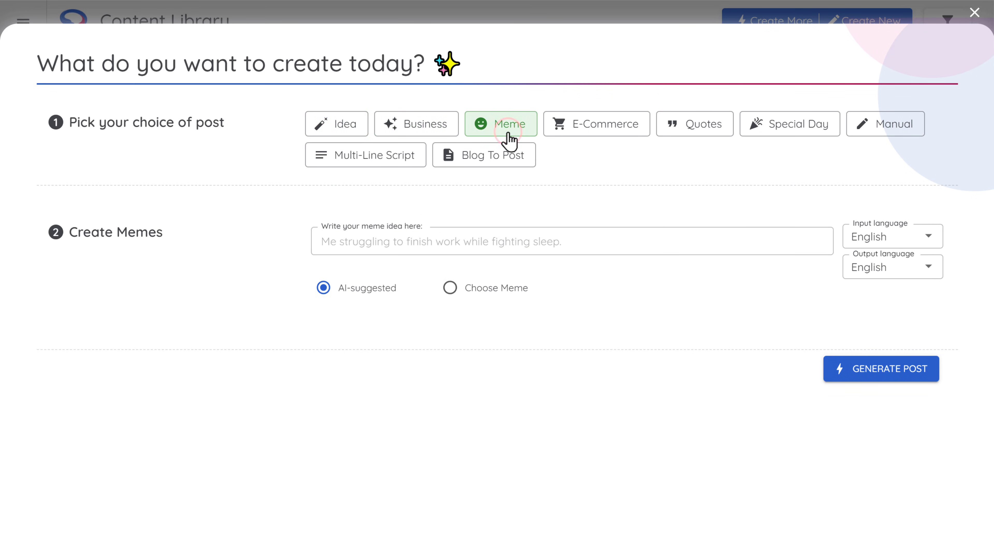
pyautogui.click(599, 136)
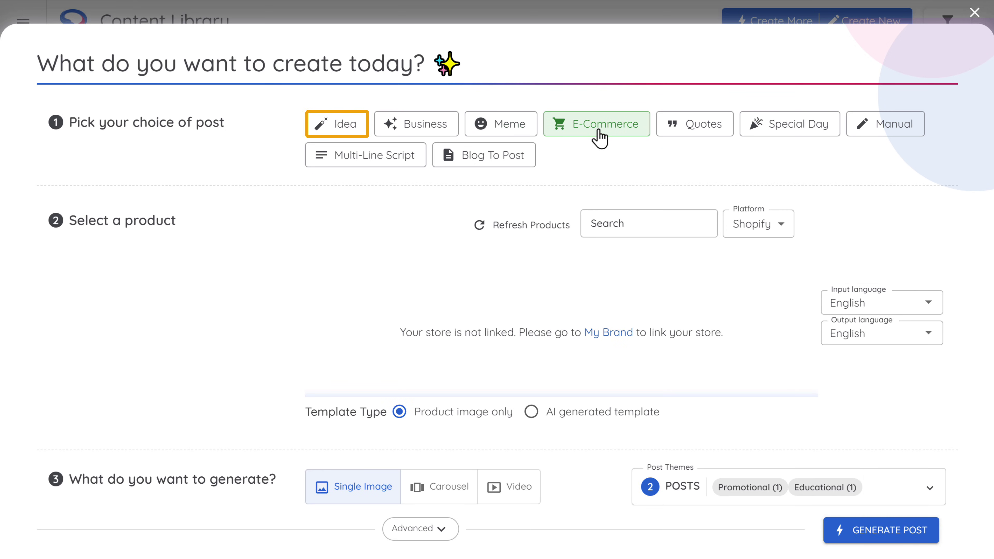
pyautogui.click(348, 138)
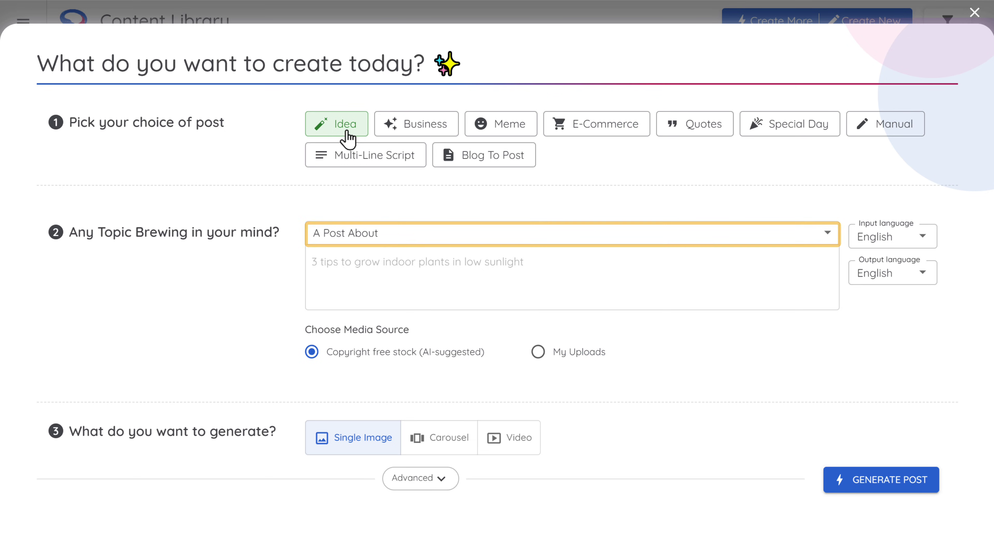
# Set the topic to 'Tips & Tricks for' 5 ways to make money online, output as Carousel
pyautogui.click(827, 235)
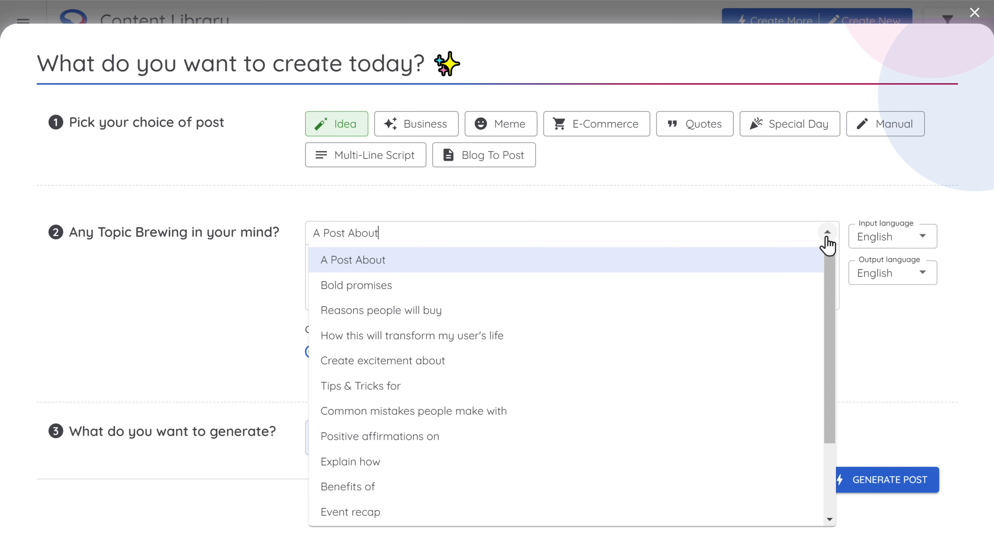
pyautogui.click(356, 386)
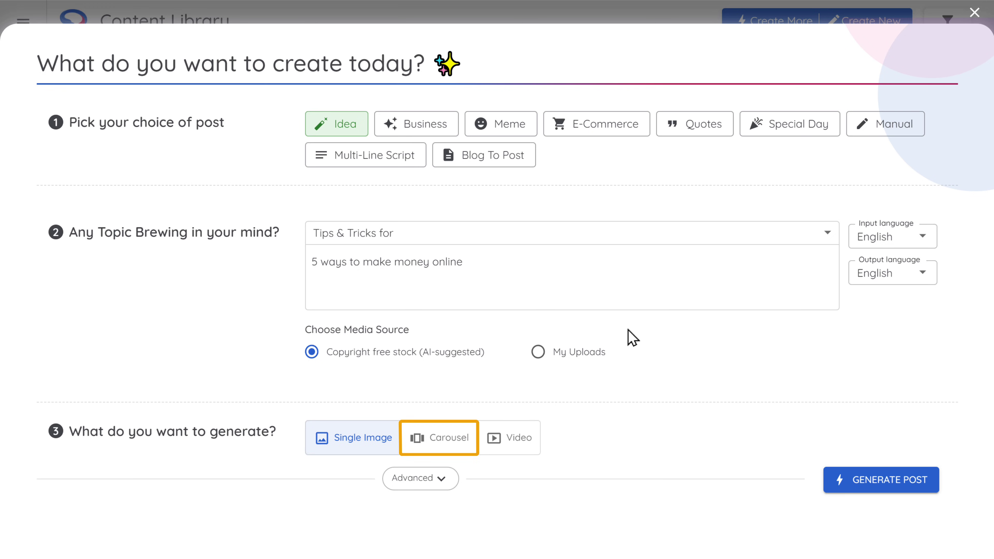
pyautogui.click(448, 447)
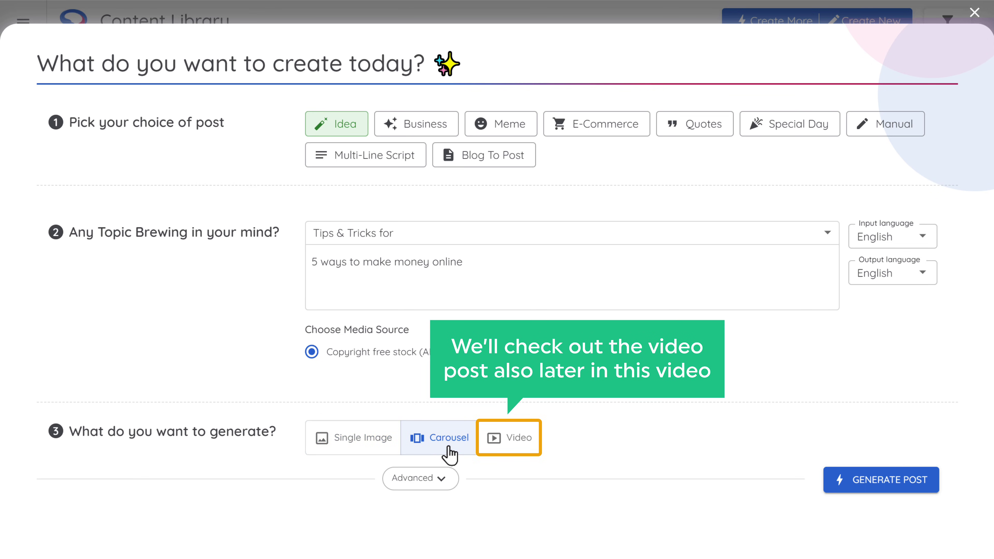
# Generate the money-making carousel, page through every slide to the last, and open it for editing
pyautogui.click(890, 485)
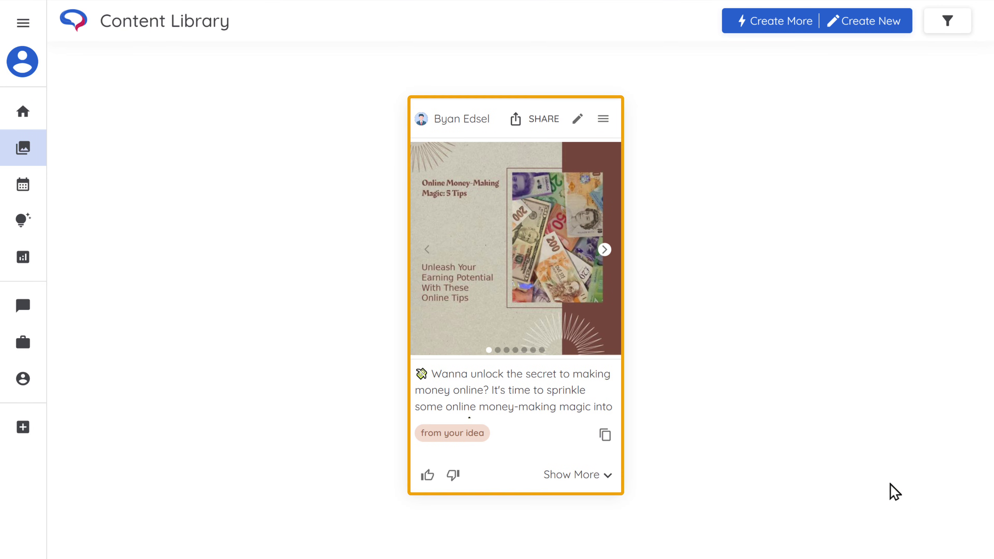
pyautogui.click(604, 249)
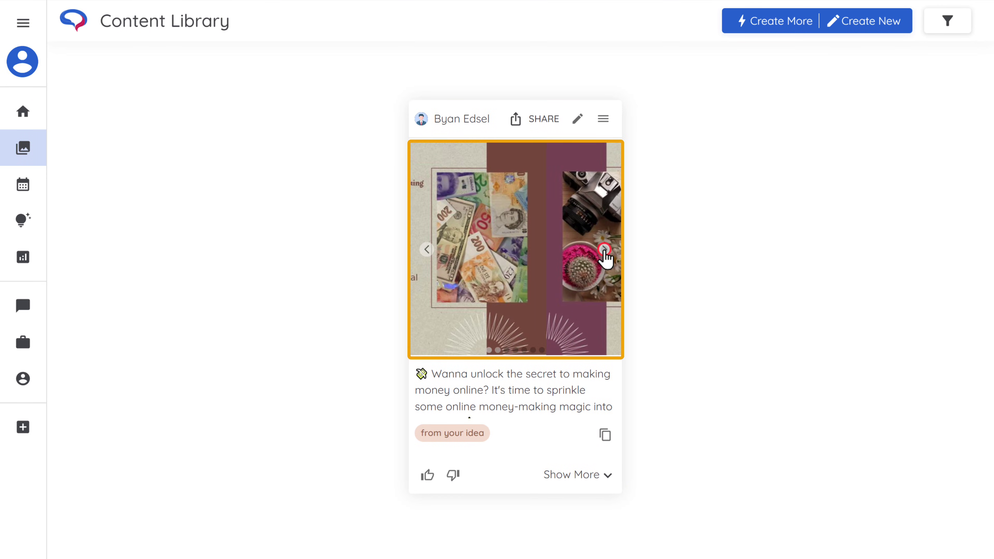
pyautogui.click(604, 250)
pyautogui.click(605, 250)
pyautogui.click(605, 250)
pyautogui.click(604, 250)
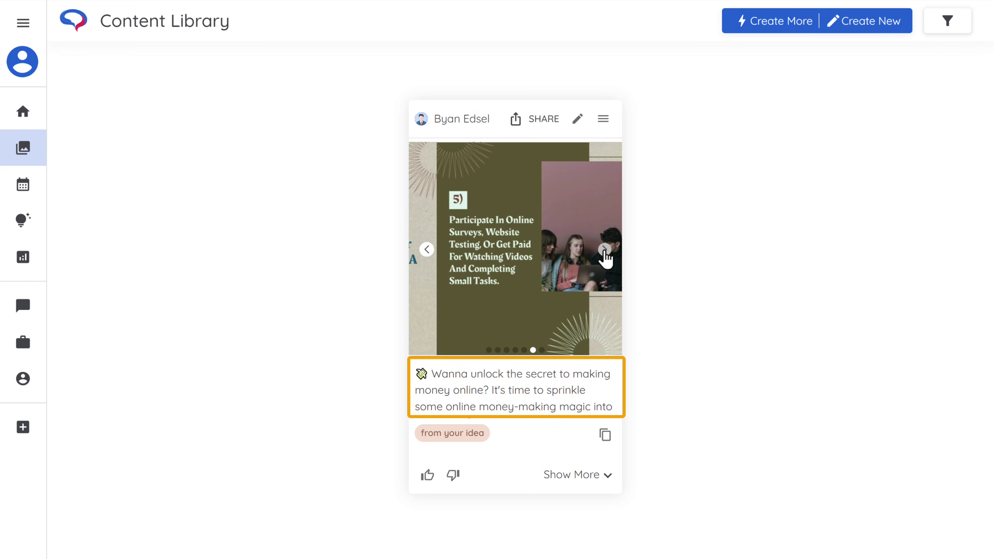
pyautogui.click(605, 250)
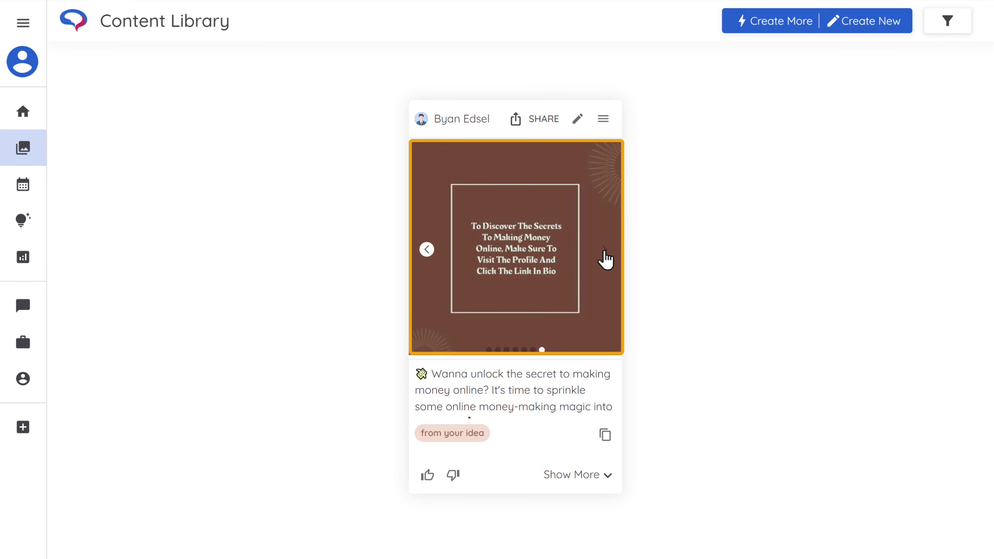
pyautogui.click(520, 304)
pyautogui.scroll(-1, 517, 304)
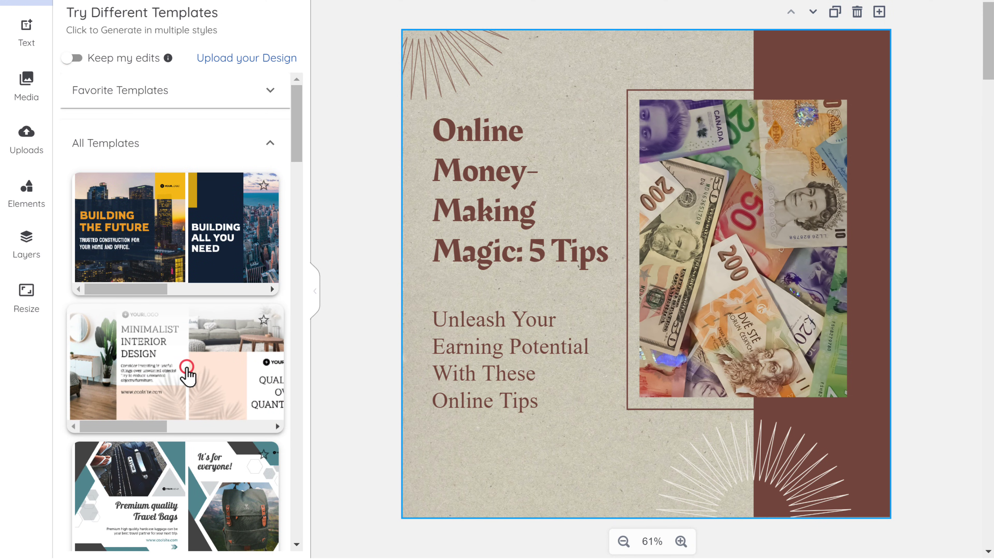
# Apply the Minimalist Interior Design template and retitle the slide 'Proven Online Money-Making: 5 Key Insights'
pyautogui.click(187, 369)
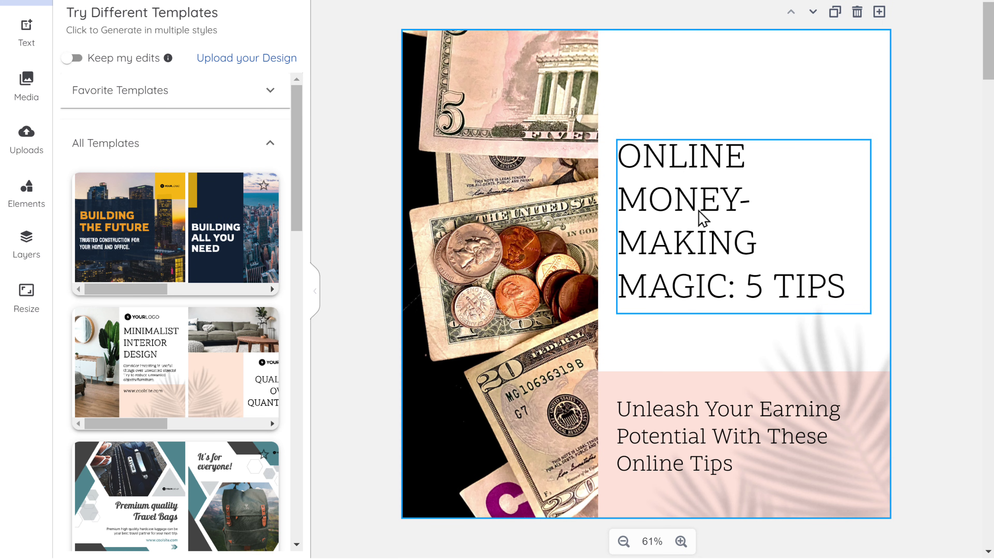
pyautogui.doubleClick(701, 219)
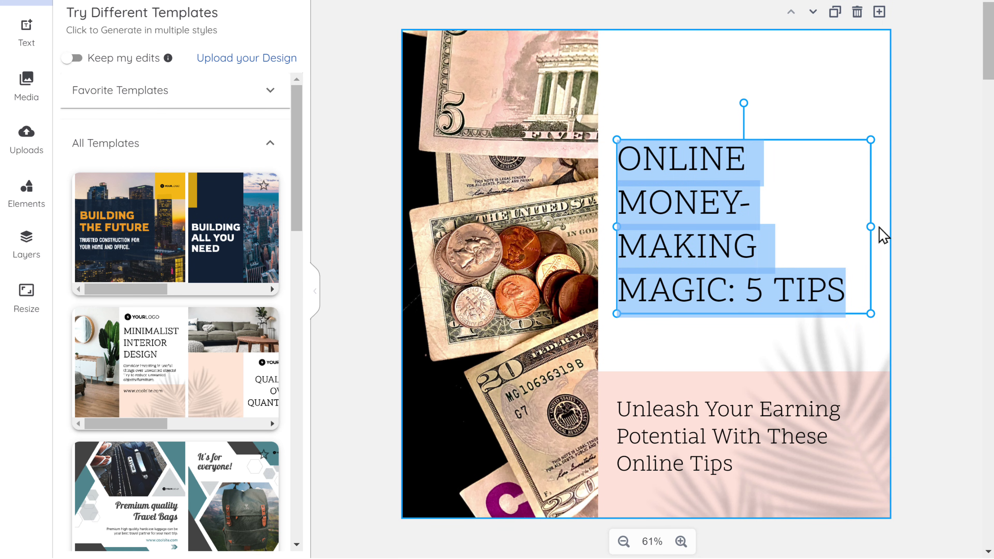
pyautogui.write('Proven Online Money-Making: 5 Key Insights')
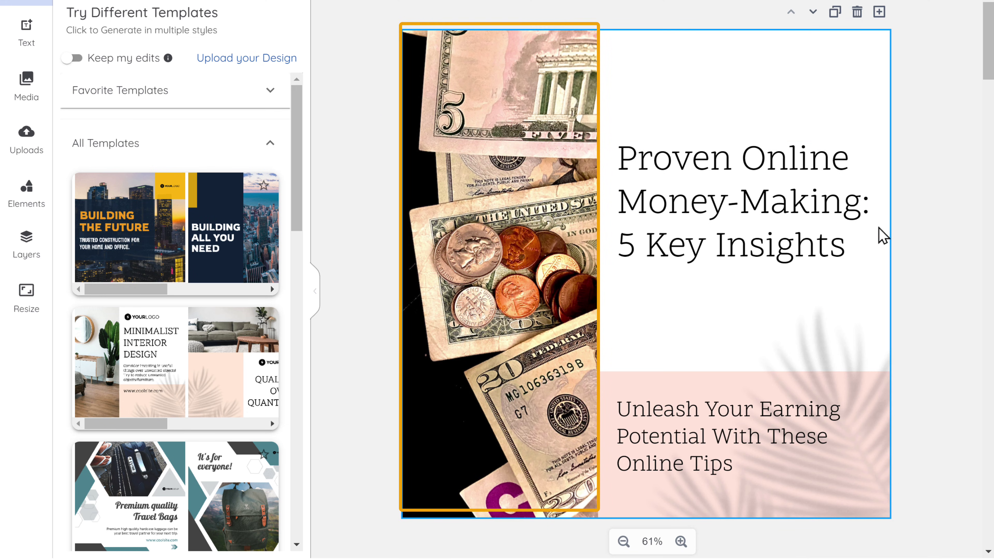
# Swap the slide photo for an Unsplash 'Money' image of a hand holding euro notes on teal
pyautogui.click(519, 261)
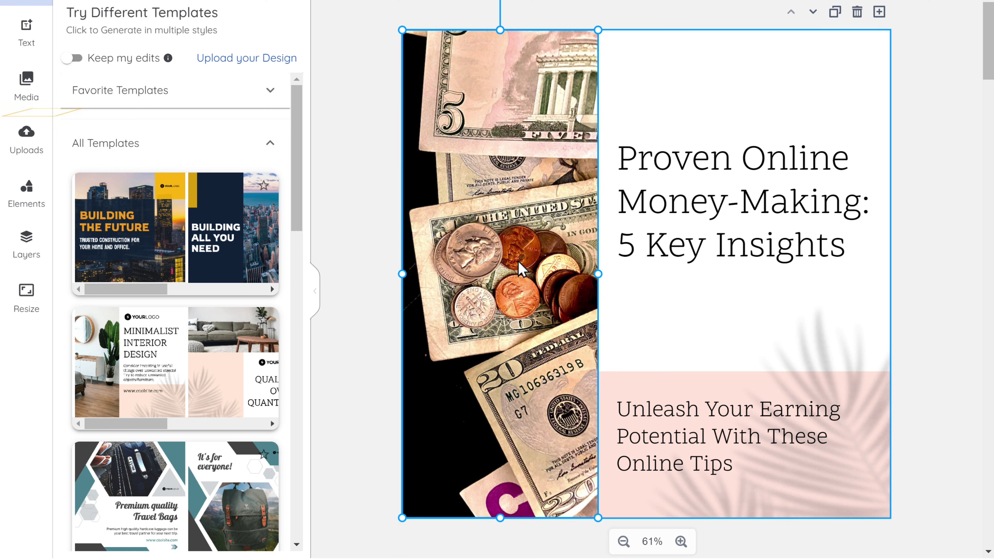
pyautogui.click(27, 94)
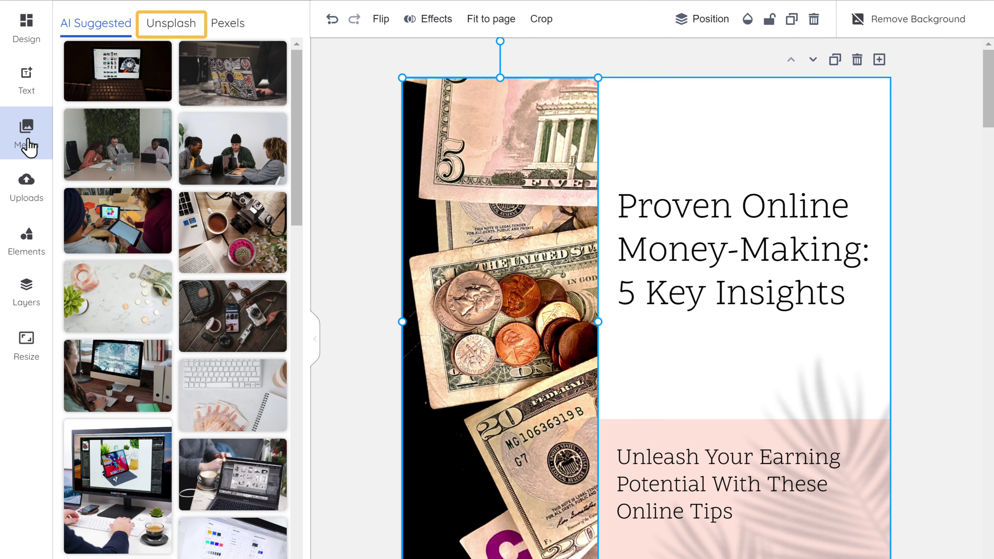
pyautogui.click(171, 24)
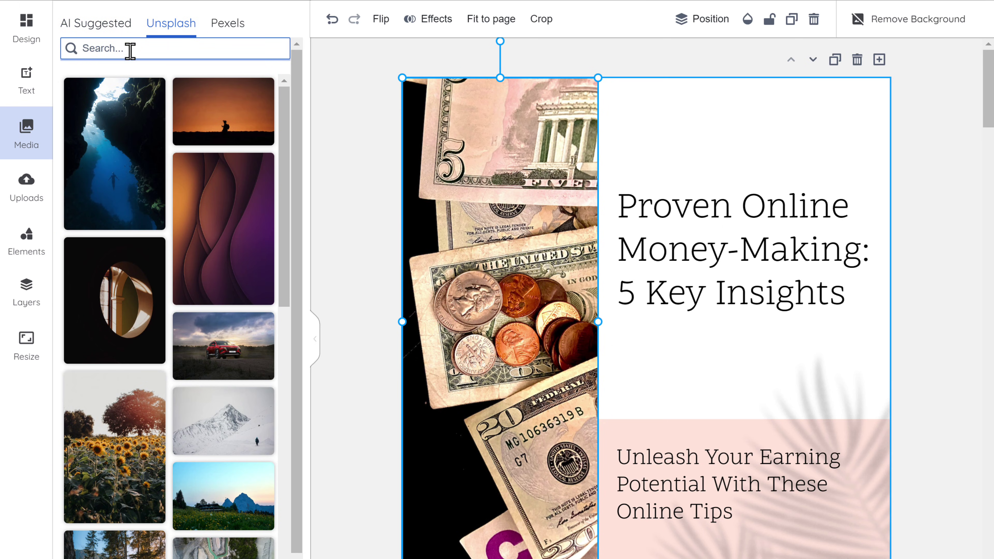
pyautogui.write('Money')
pyautogui.scroll(-5, 146, 71)
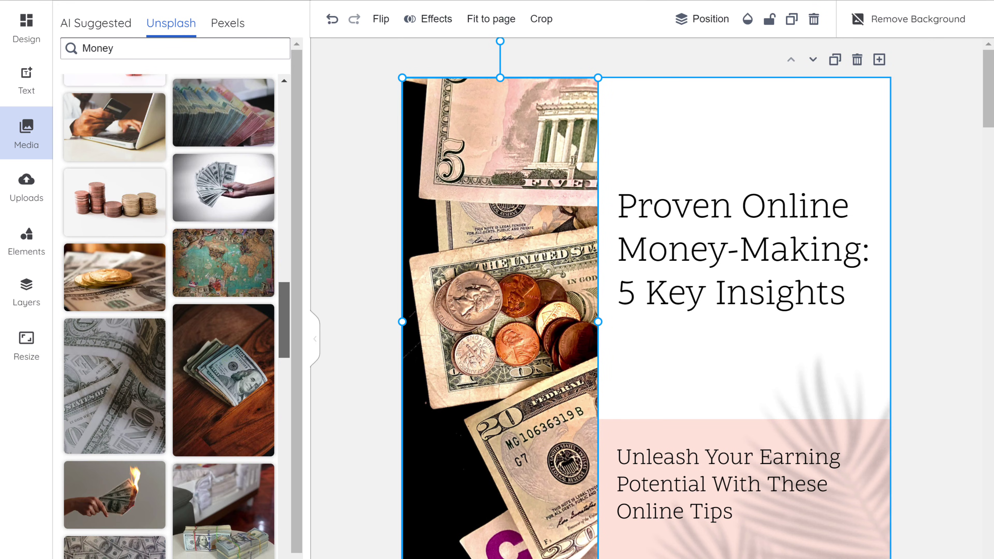
pyautogui.scroll(-5, 166, 78)
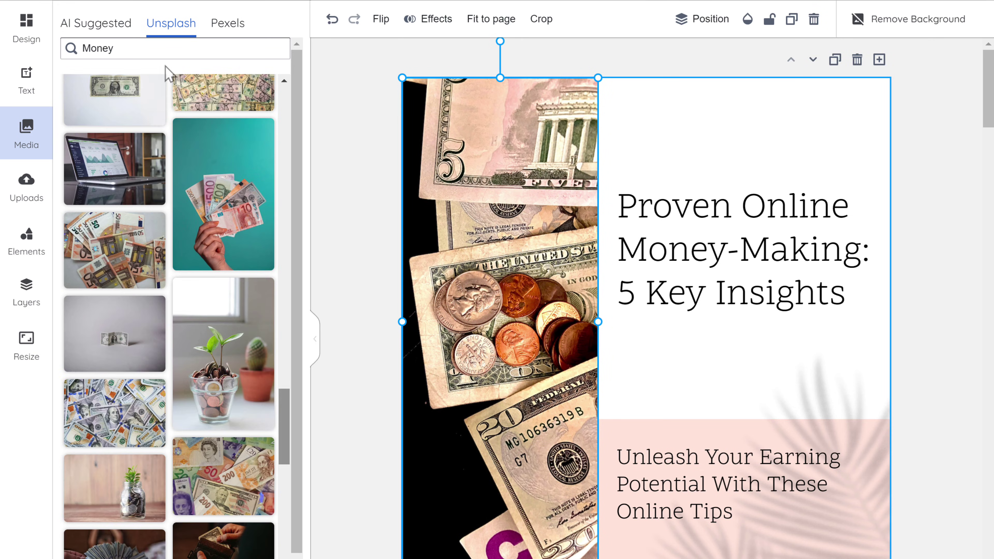
pyautogui.click(223, 207)
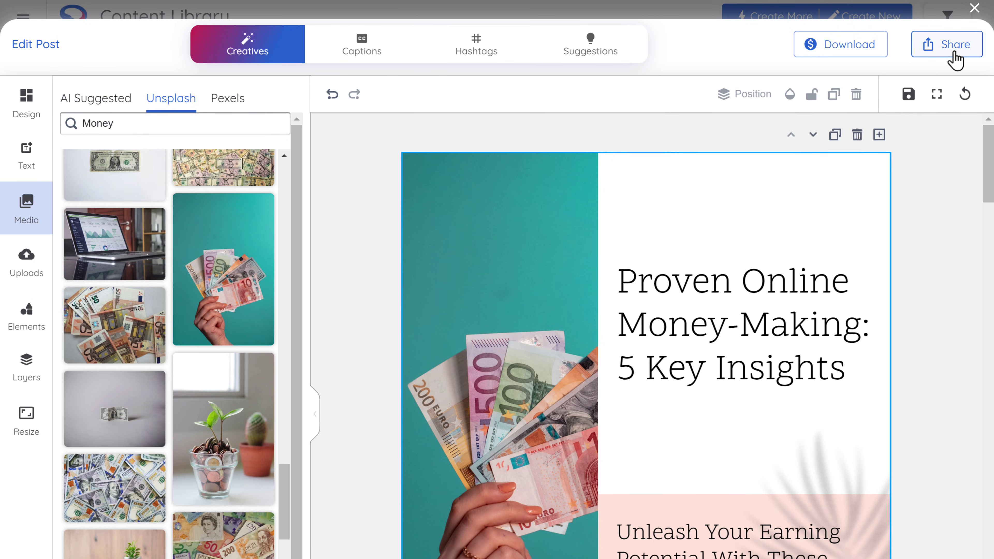
# Publish the money-making carousel to Instagram with Publish Now from the Post Preview
pyautogui.click(954, 56)
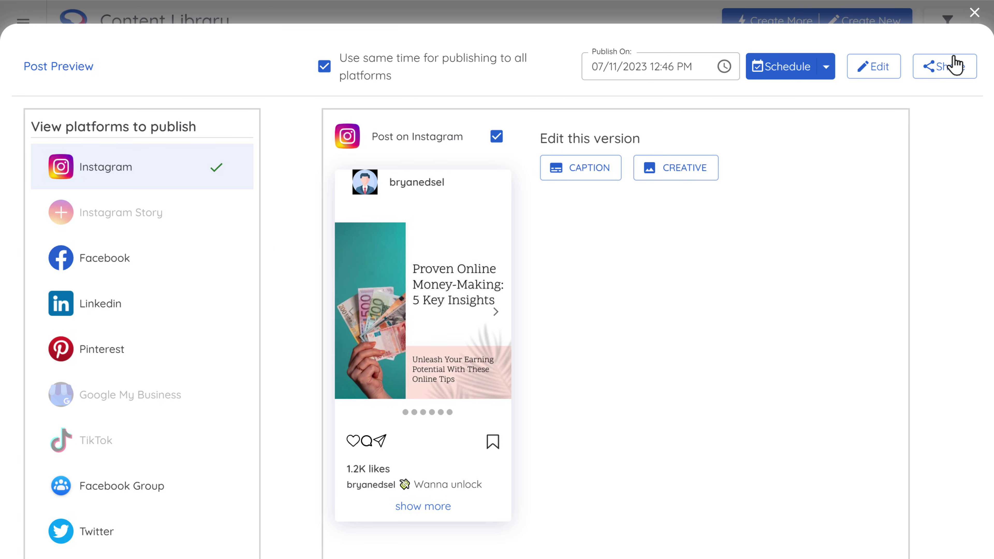
pyautogui.click(827, 70)
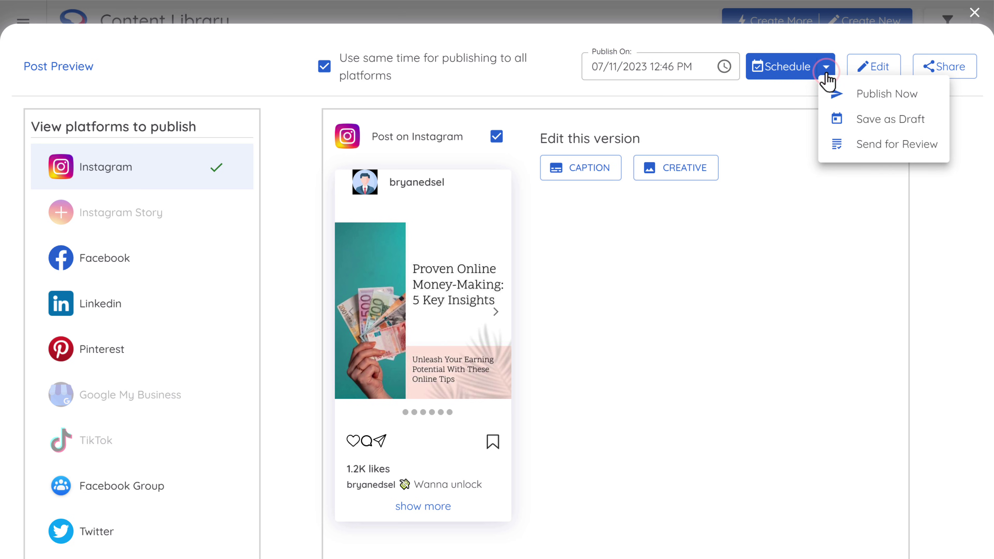
pyautogui.click(886, 96)
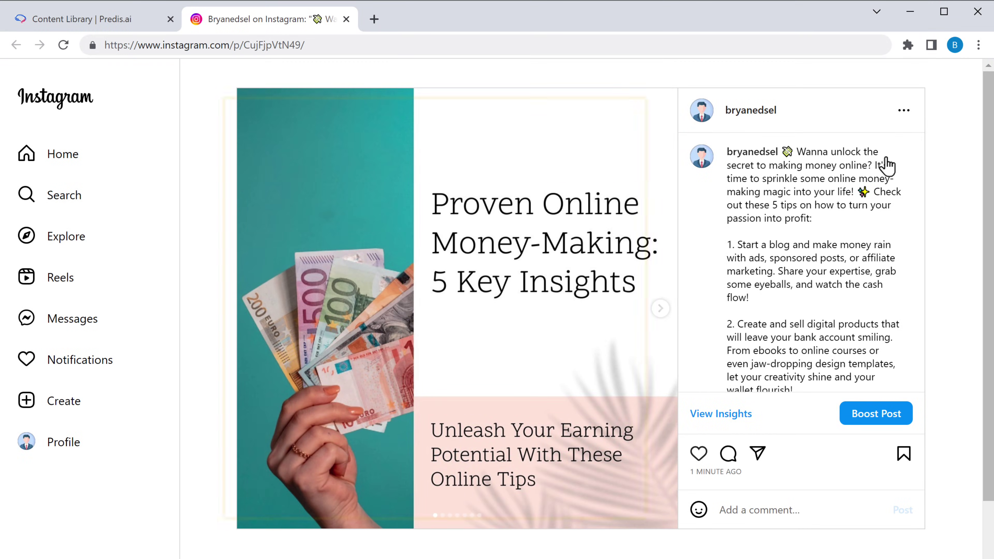
# Page forward three slides through the published carousel on Instagram
pyautogui.click(660, 313)
pyautogui.click(661, 313)
pyautogui.click(661, 313)
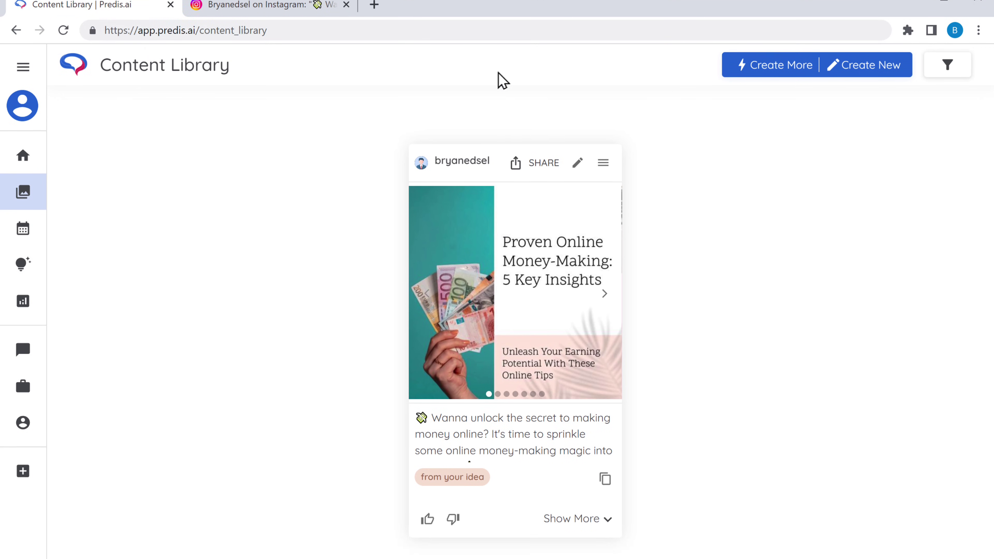
# Generate a new 'Healthy diet for weight loss' idea post as a video of up to 30s
pyautogui.click(863, 85)
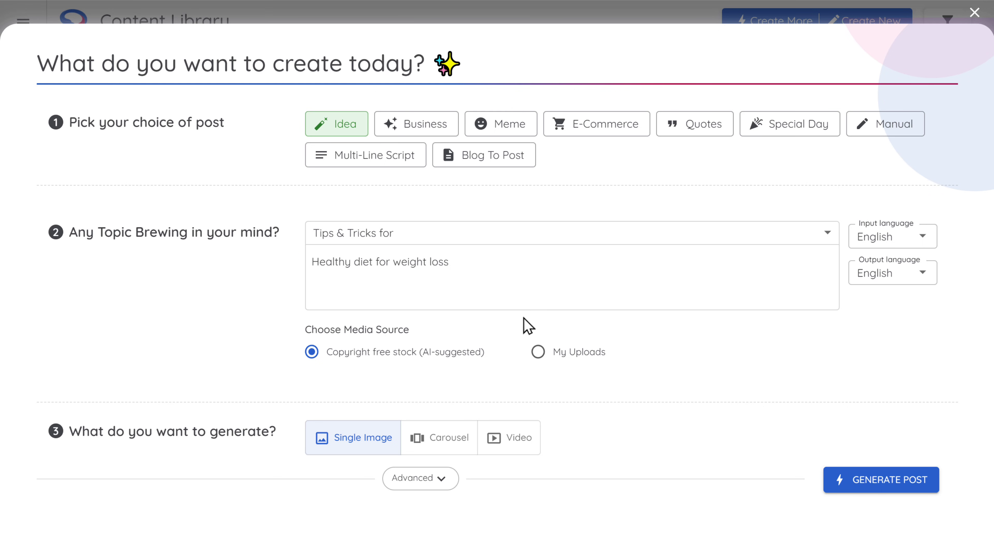
pyautogui.click(517, 442)
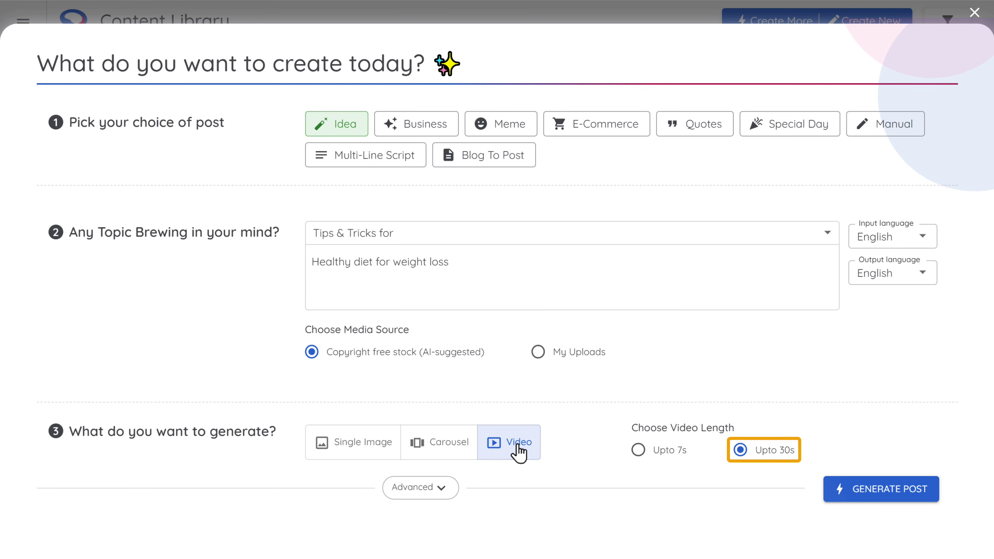
pyautogui.click(884, 493)
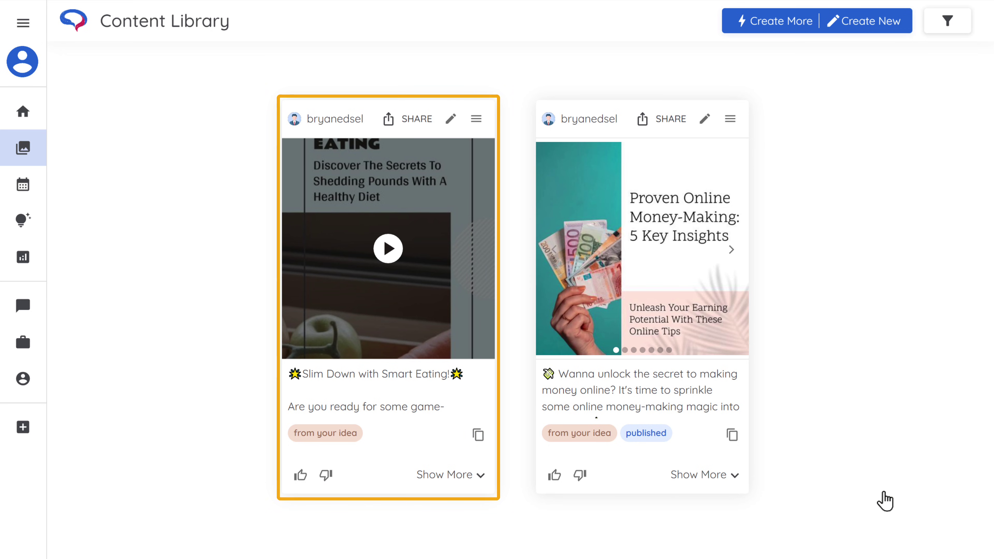
# Open the 'Slim Down with Smart Eating' video in the editor and close its preview player
pyautogui.click(388, 249)
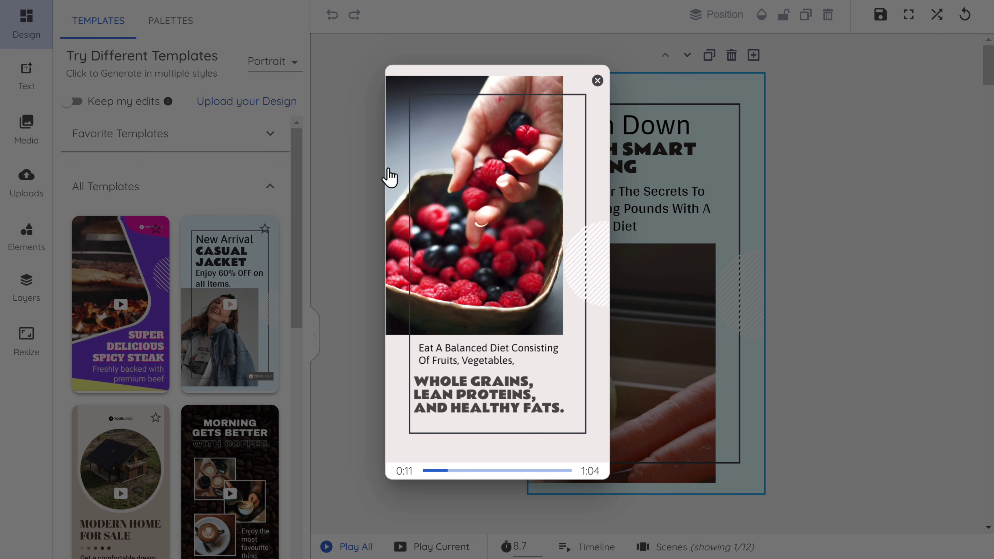
pyautogui.click(389, 175)
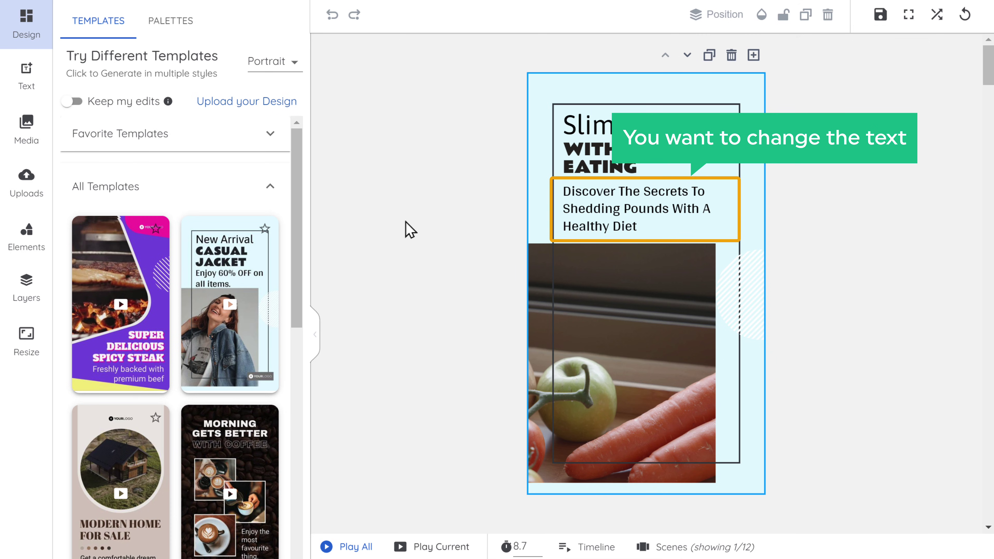
# Change the subtitle to 'Key Insights to Achieving Weight Loss Through a Nutritious Eating Plan'
pyautogui.moveTo(565, 193); pyautogui.dragTo(639, 229)
pyautogui.write('Key')
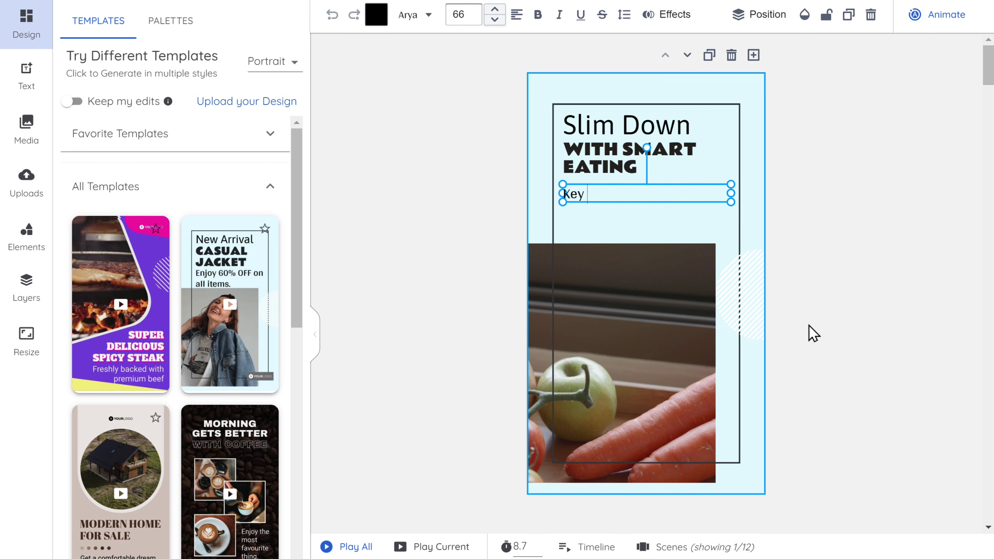
pyautogui.write(' Insights to Achieving Weight Loss Through a Nutritious Eating Plan')
pyautogui.press('Escape')
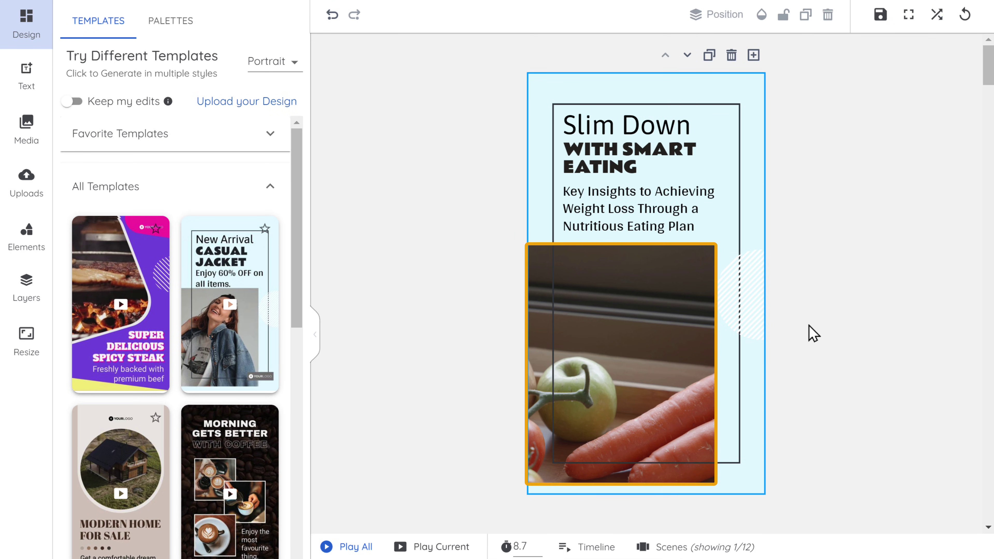
# Replace the scene's apple-and-carrots clip with the stock video of a bowl of peas and sprouts
pyautogui.click(543, 398)
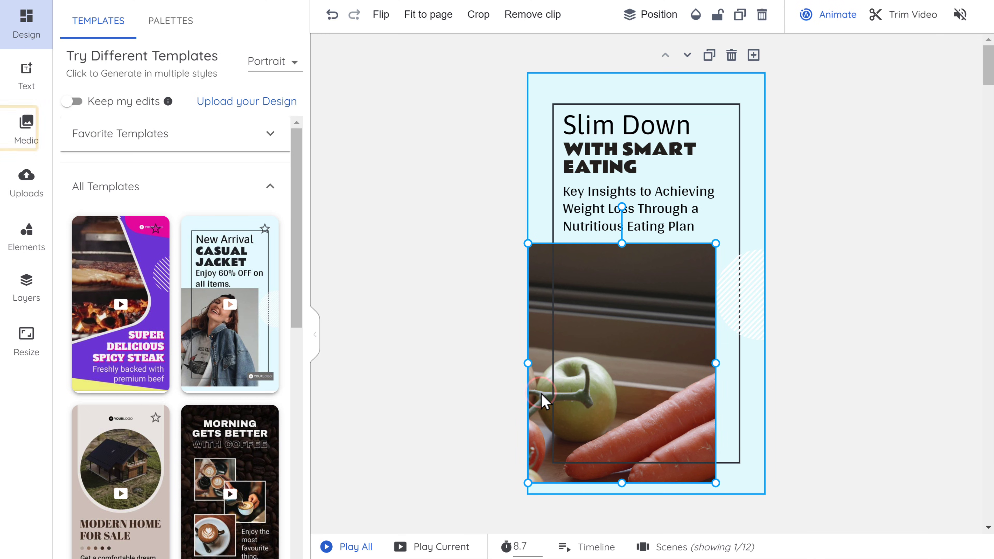
pyautogui.click(28, 139)
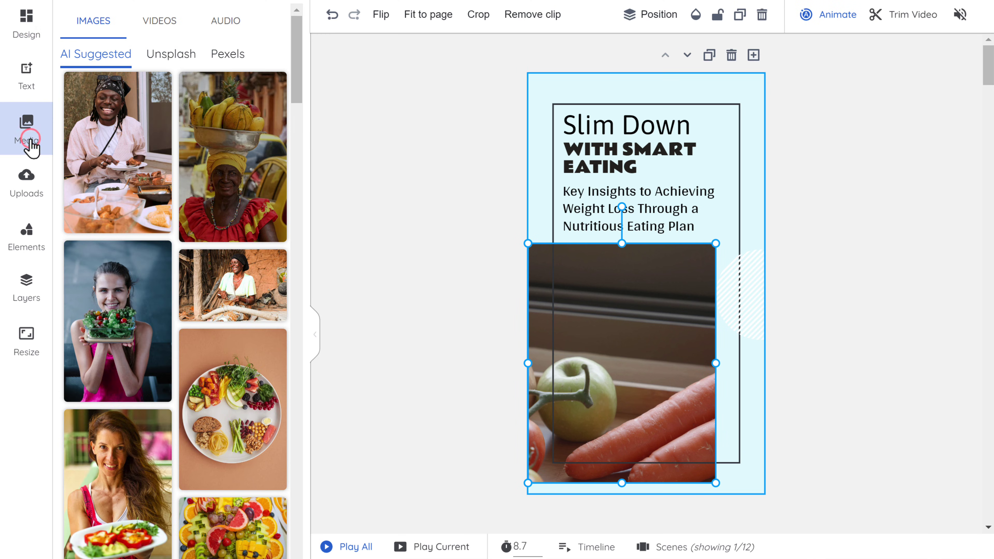
pyautogui.click(156, 24)
pyautogui.scroll(-8, 114, 356)
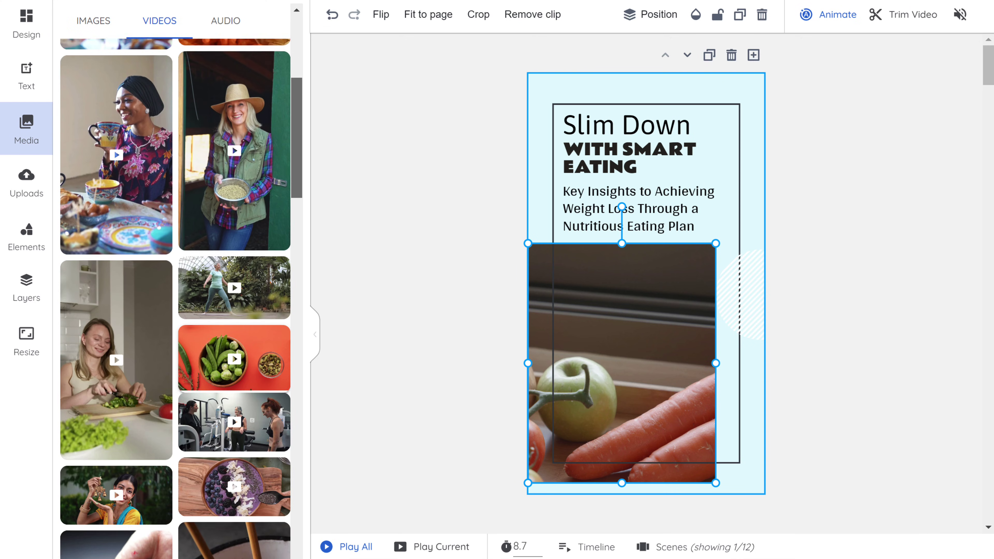
pyautogui.scroll(-5, 114, 356)
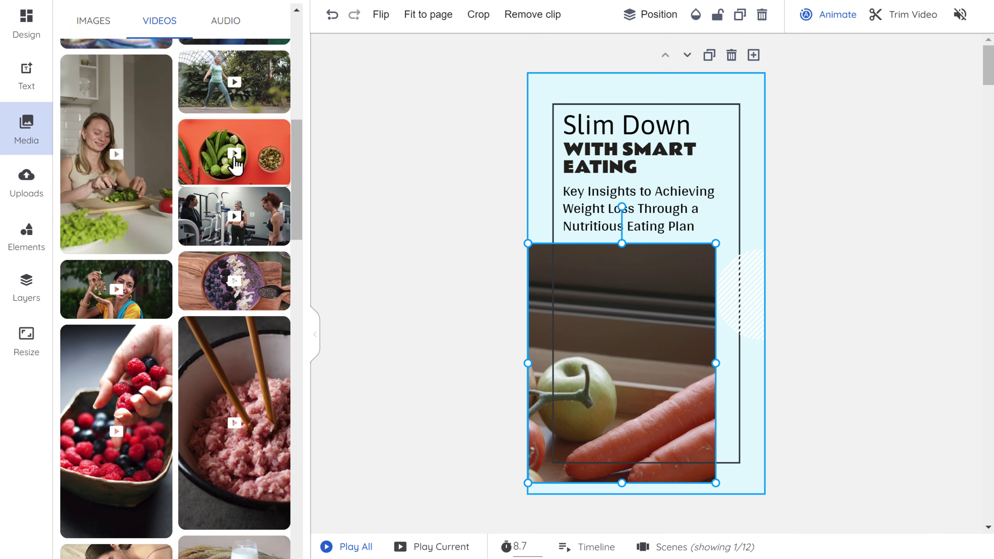
pyautogui.click(235, 163)
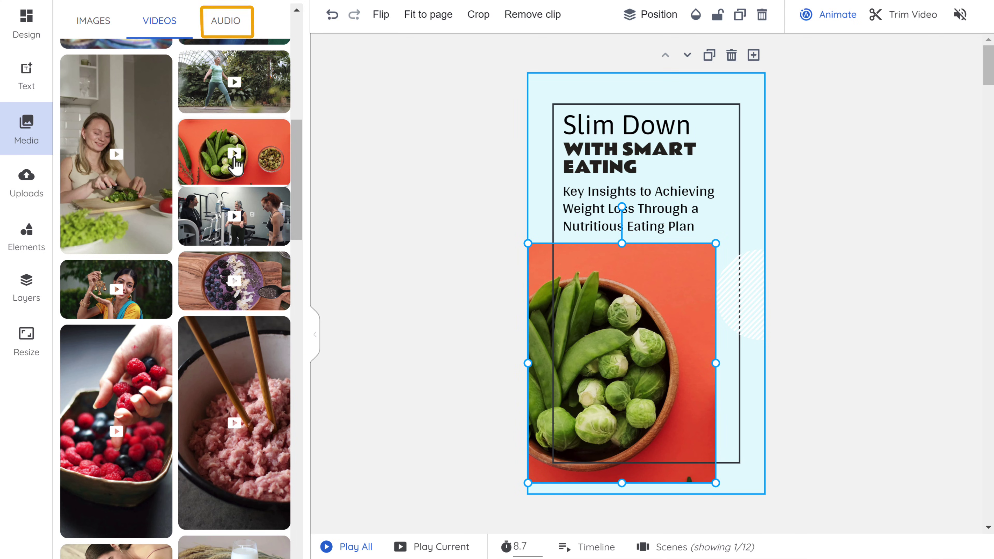
# Sample the Thinks audio track, then preview the full edited weight-loss video
pyautogui.click(226, 24)
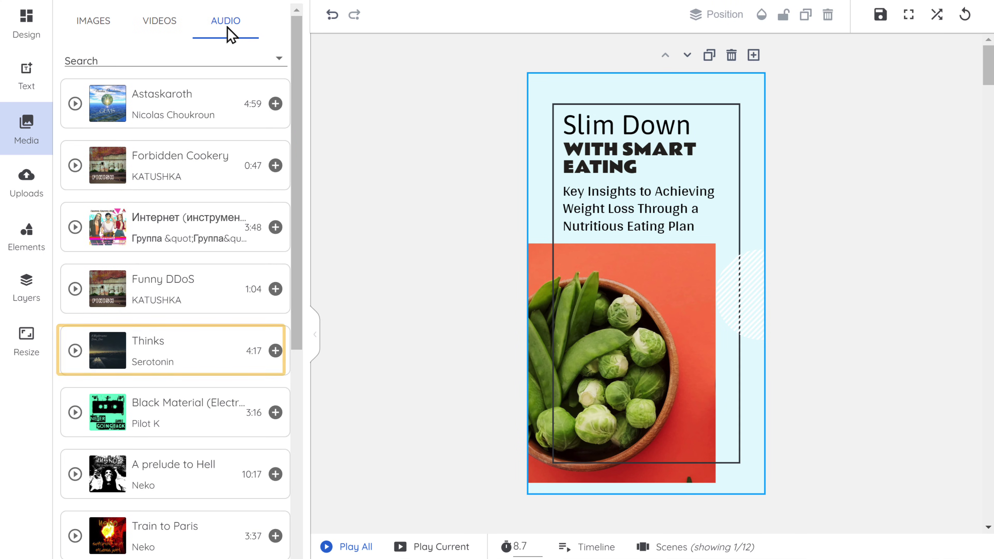
pyautogui.click(75, 350)
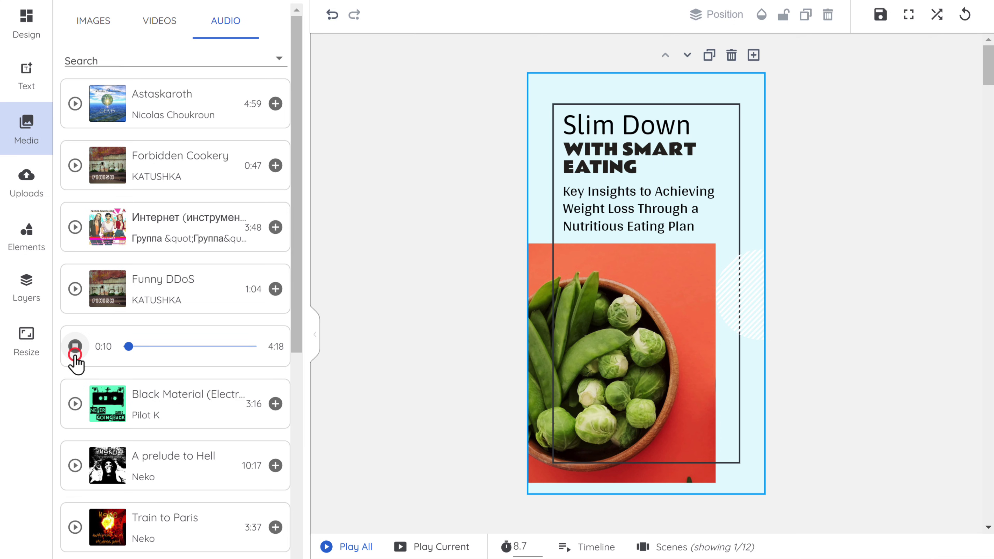
pyautogui.click(75, 349)
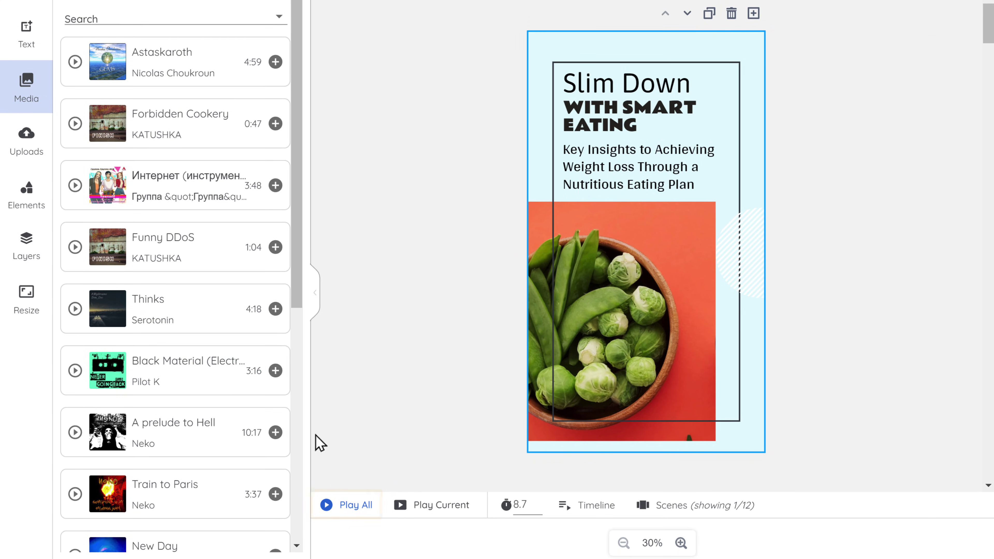
pyautogui.click(356, 510)
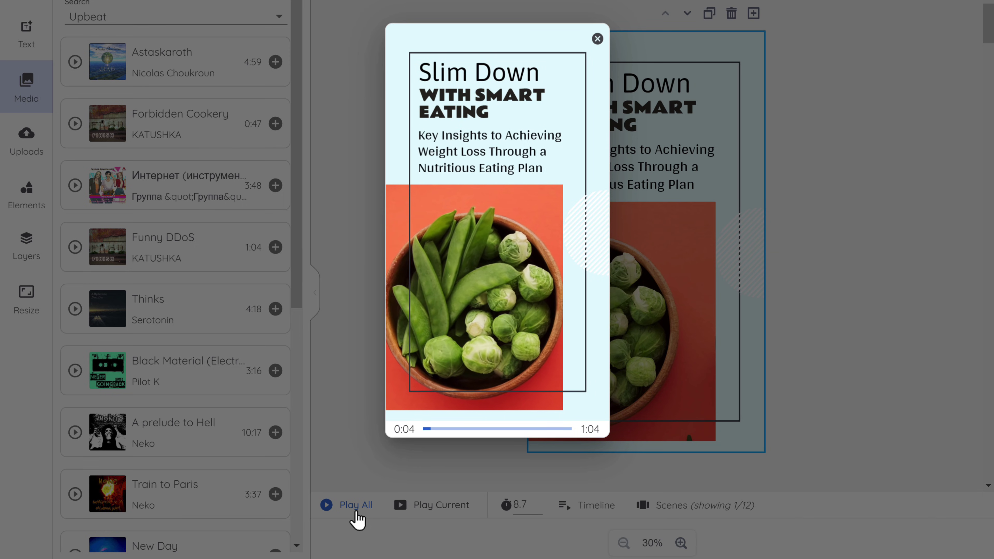
pyautogui.click(355, 522)
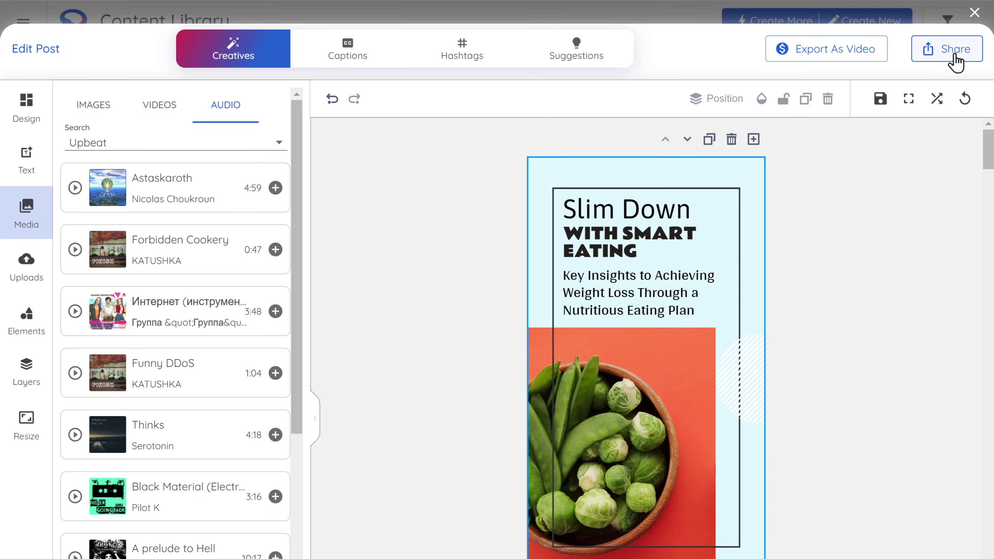
# Share the weight-loss video with Publish Now so it goes live on Instagram and Story
pyautogui.click(955, 57)
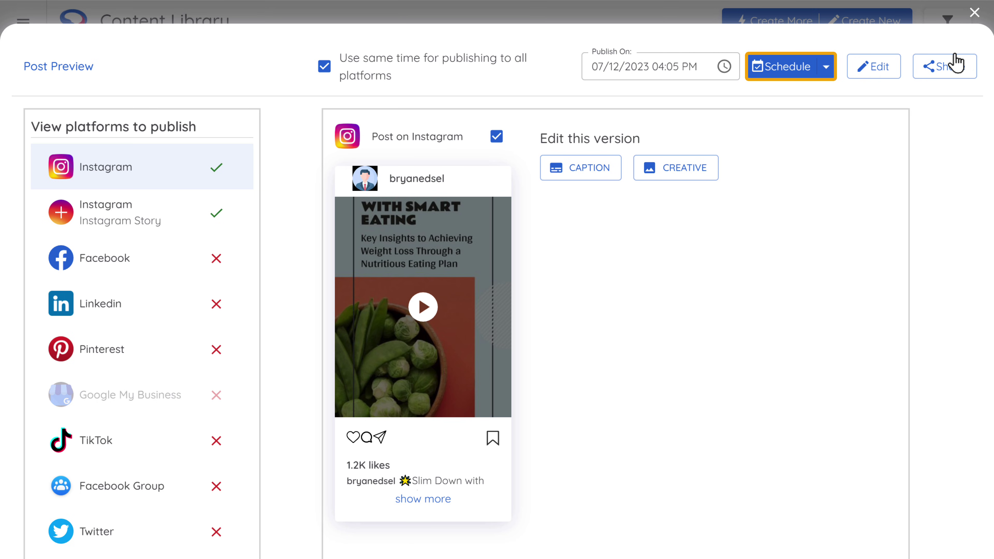
pyautogui.click(826, 72)
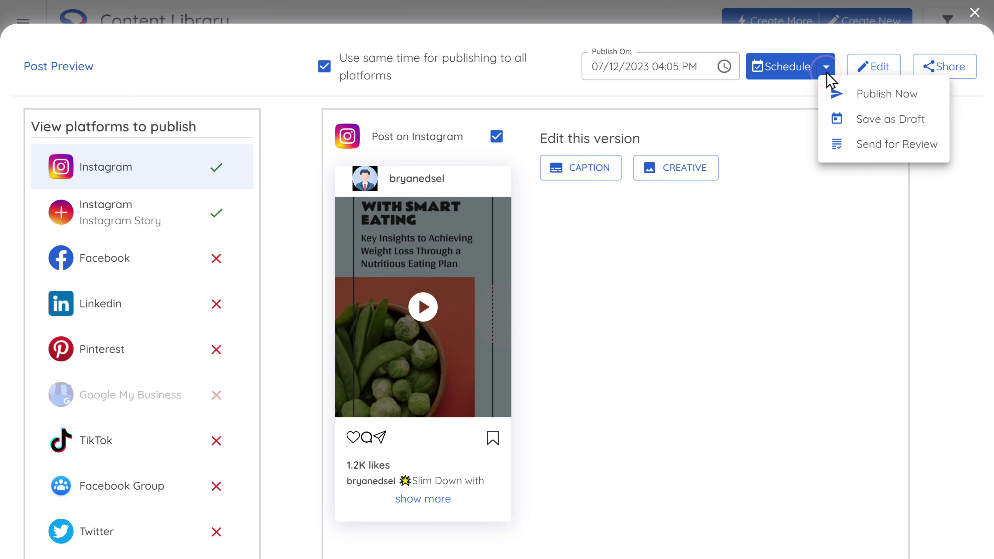
pyautogui.click(887, 103)
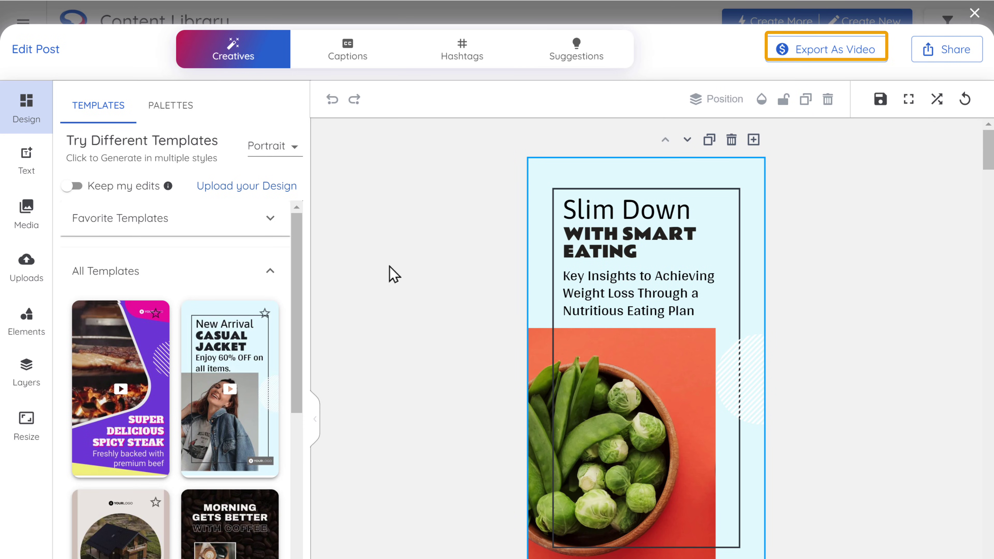
# Attempt Export As Video, which the free plan blocks, then close the Edit Post window
pyautogui.click(829, 57)
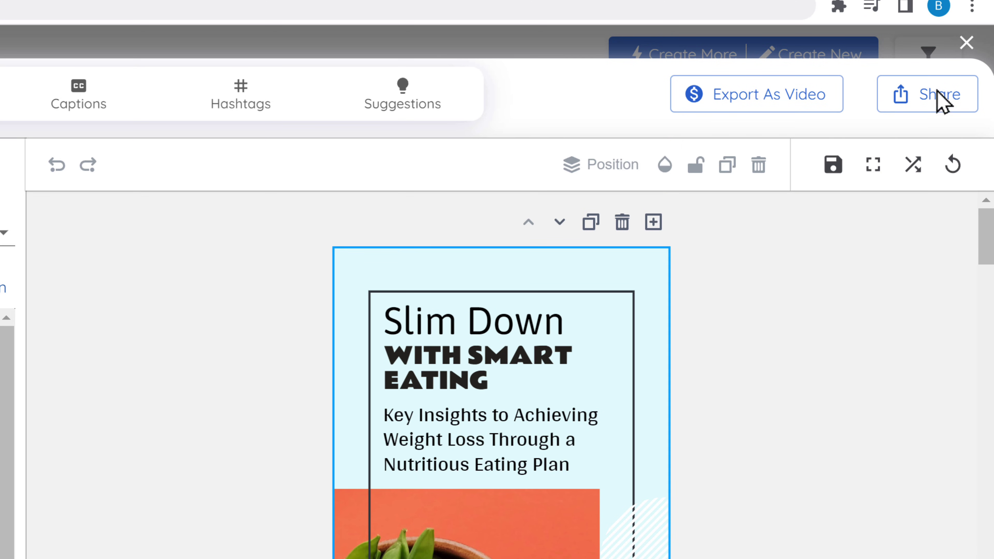
pyautogui.click(966, 42)
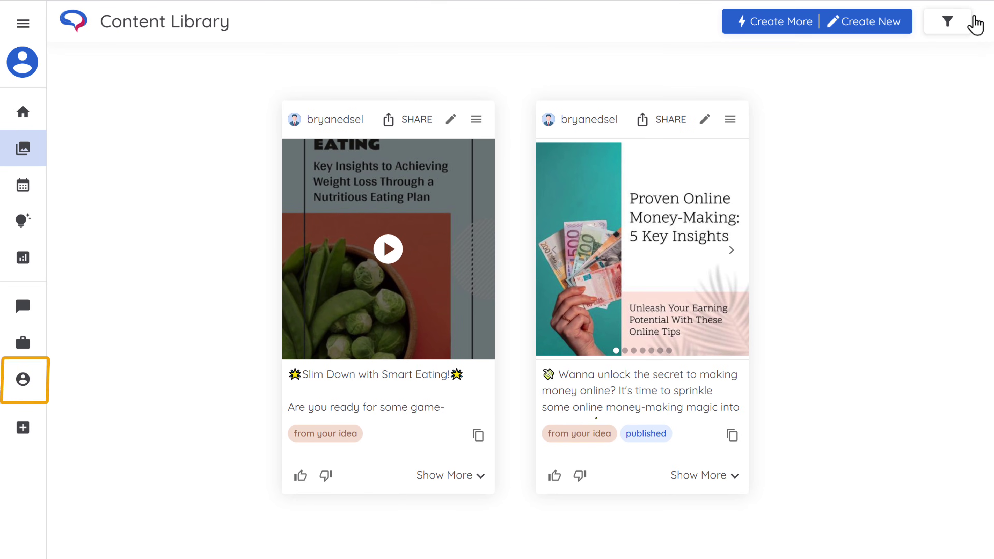
# Open My Account to view the Trial plan's 2/36 posts usage and the paid plans
pyautogui.click(23, 386)
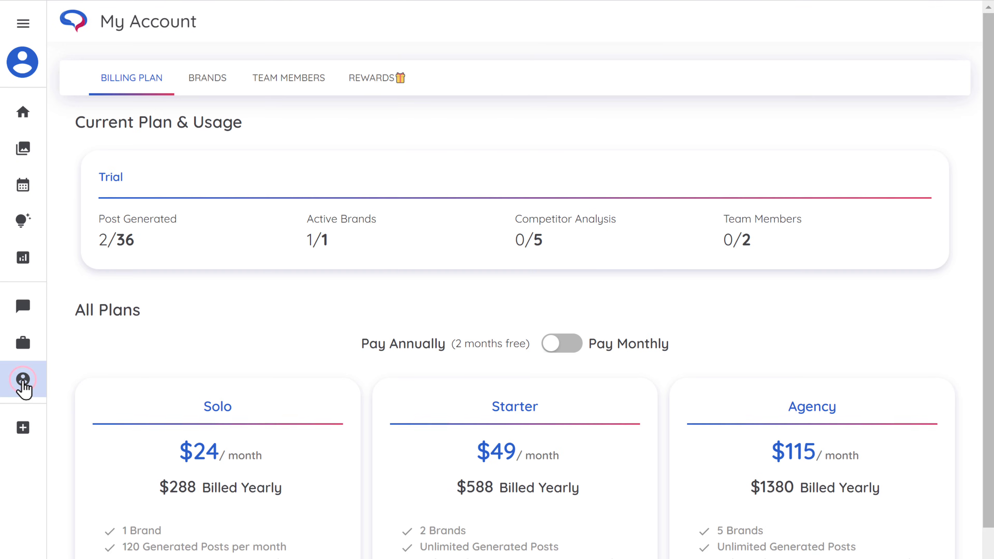